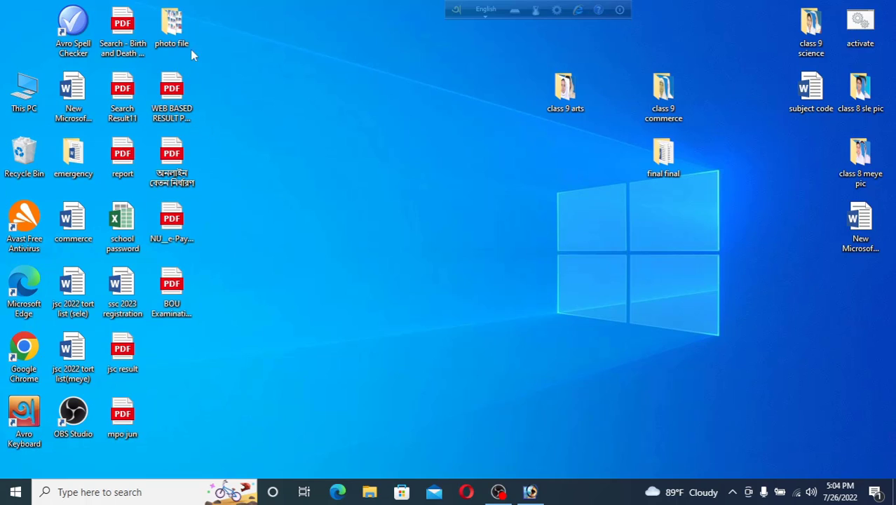
- Move the photo file folder to an open area of the desktop and check which pictures it contains
{"action": "left_click_drag", "start_coordinate": [164, 25], "coordinate": [312, 155]}
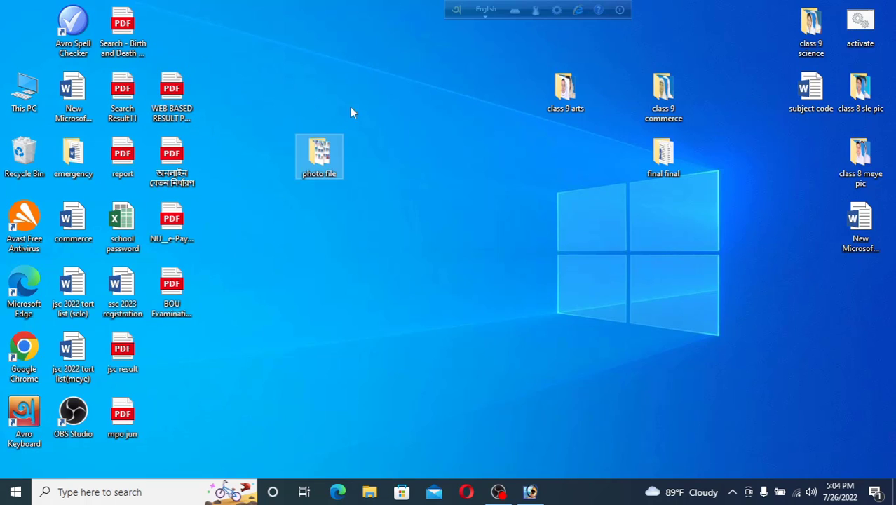
{"action": "double_click", "coordinate": [321, 157]}
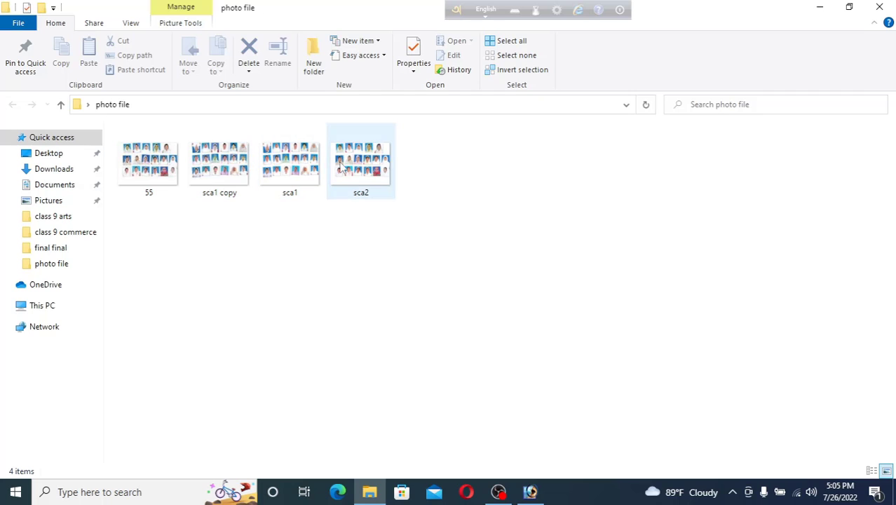
{"action": "left_click", "coordinate": [881, 7]}
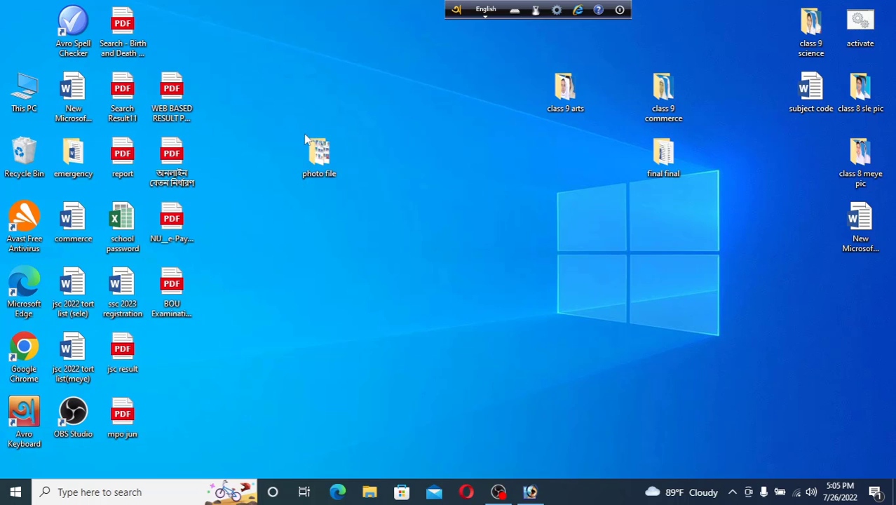
- Switch to Adobe Photoshop and open the image 55 from the photo file folder on the desktop
{"action": "left_click", "coordinate": [530, 495]}
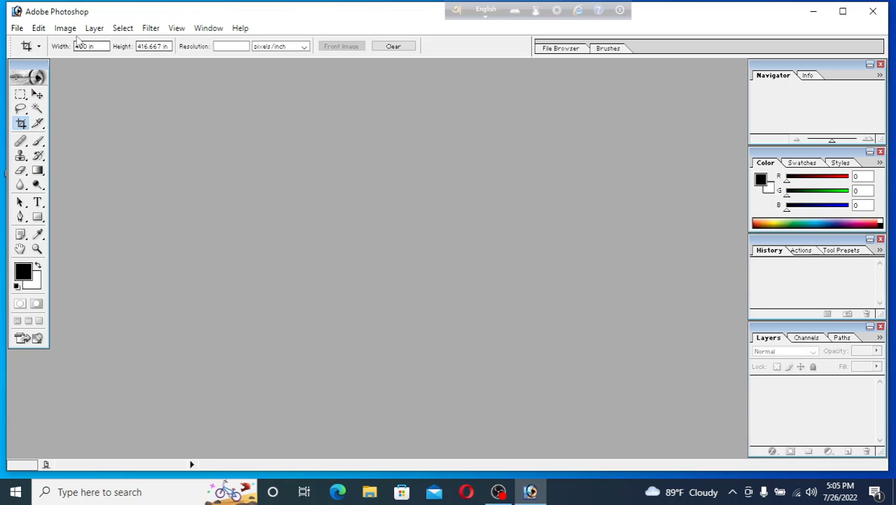
{"action": "left_click", "coordinate": [17, 28]}
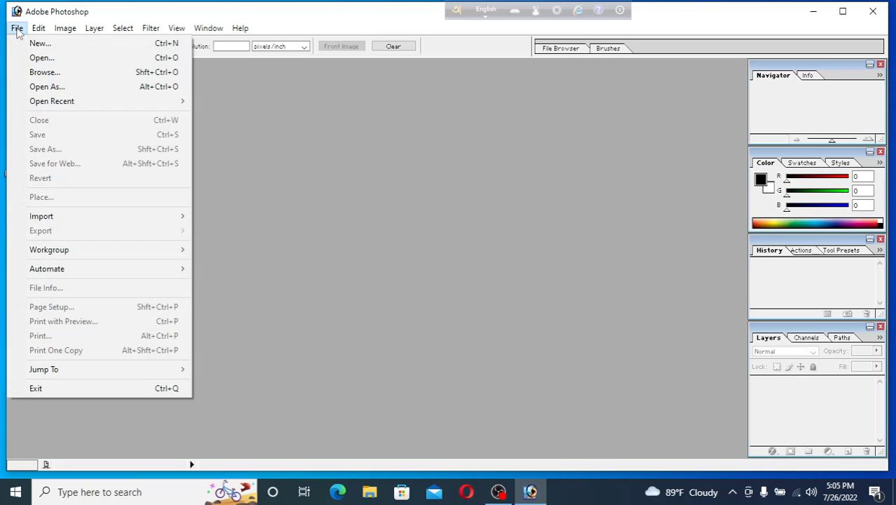
{"action": "left_click", "coordinate": [35, 58]}
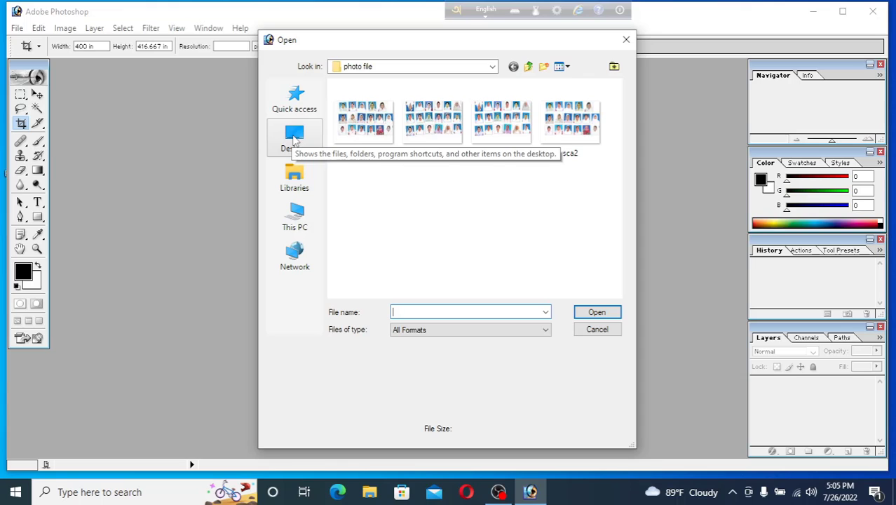
{"action": "left_click", "coordinate": [298, 139]}
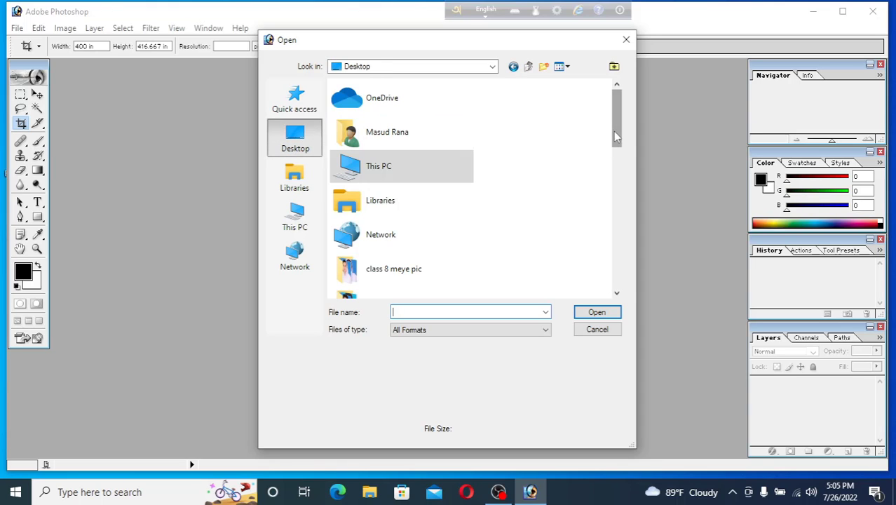
{"action": "left_click_drag", "start_coordinate": [616, 137], "coordinate": [596, 210]}
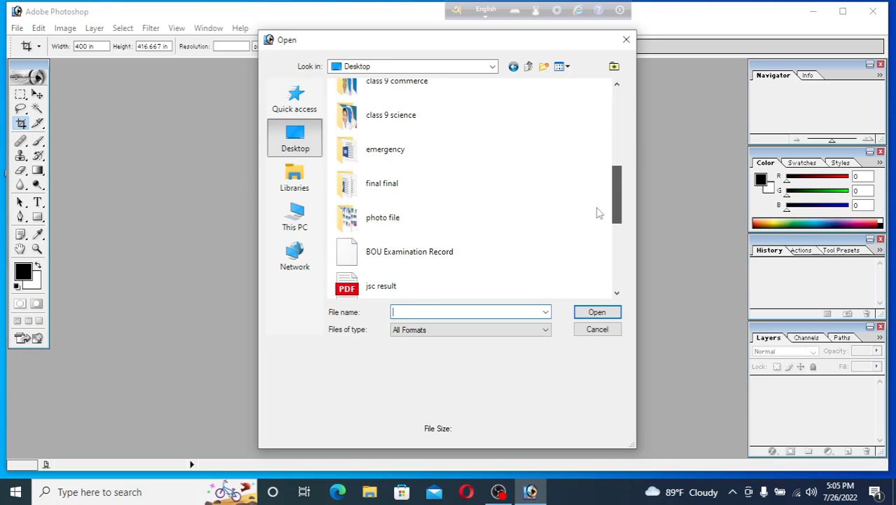
{"action": "left_click", "coordinate": [354, 221]}
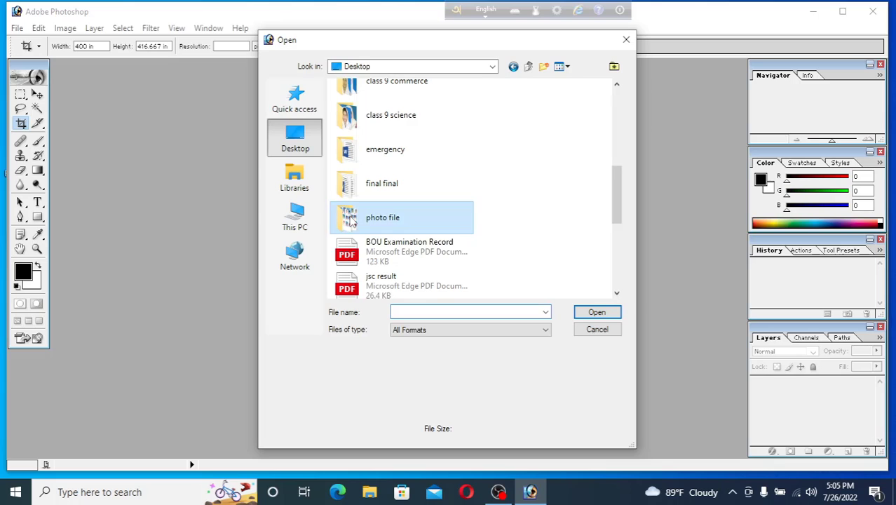
{"action": "left_click", "coordinate": [597, 314]}
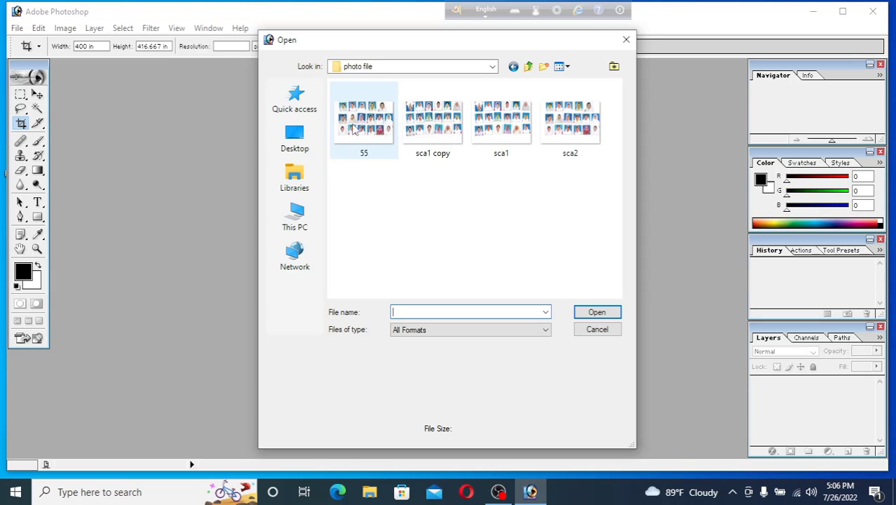
{"action": "left_click", "coordinate": [351, 127]}
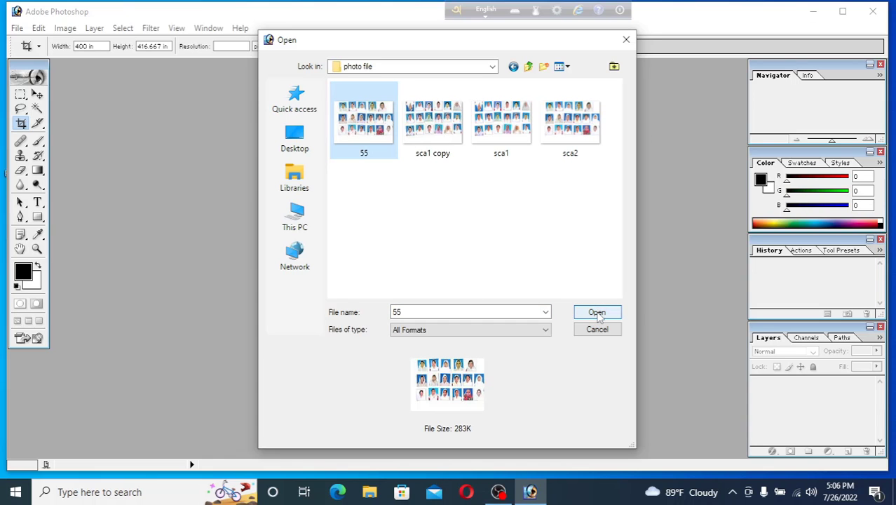
{"action": "left_click", "coordinate": [597, 312]}
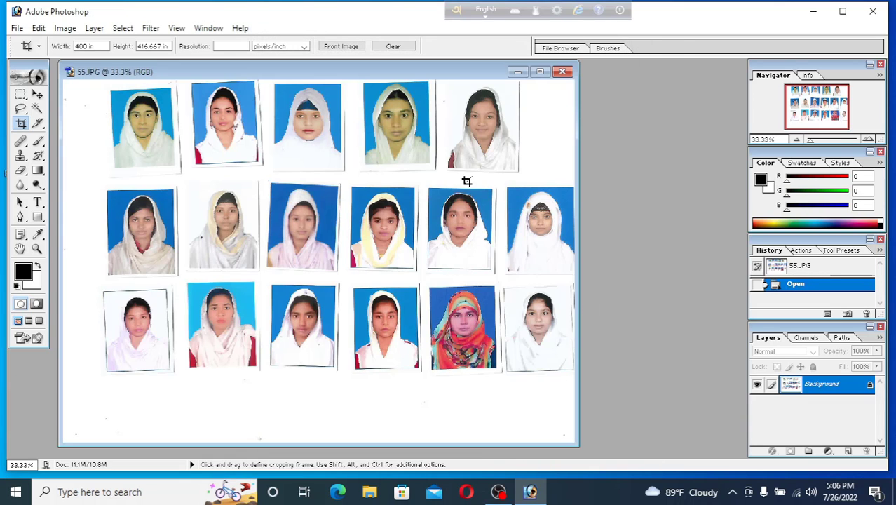
- Examine the scanned portraits on the sheet at closer zoom and as a whole
{"action": "left_click_drag", "start_coordinate": [210, 73], "coordinate": [254, 89]}
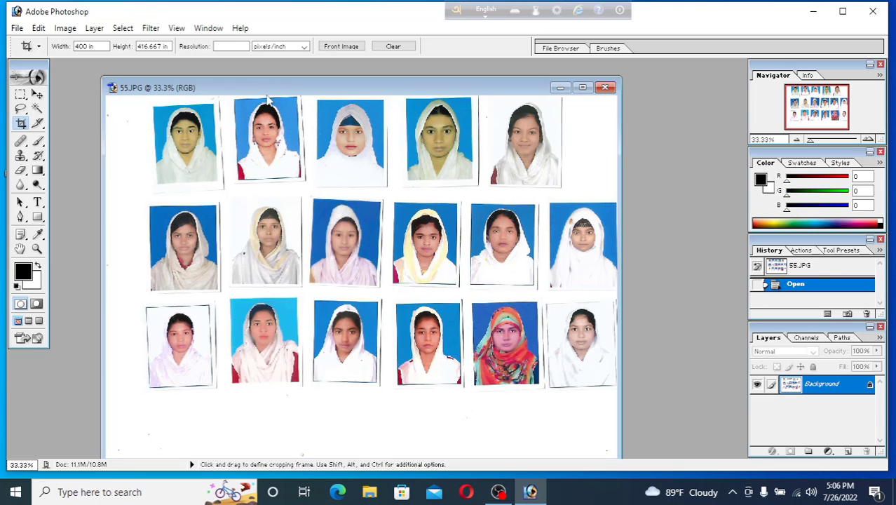
{"action": "left_click_drag", "start_coordinate": [266, 93], "coordinate": [271, 89]}
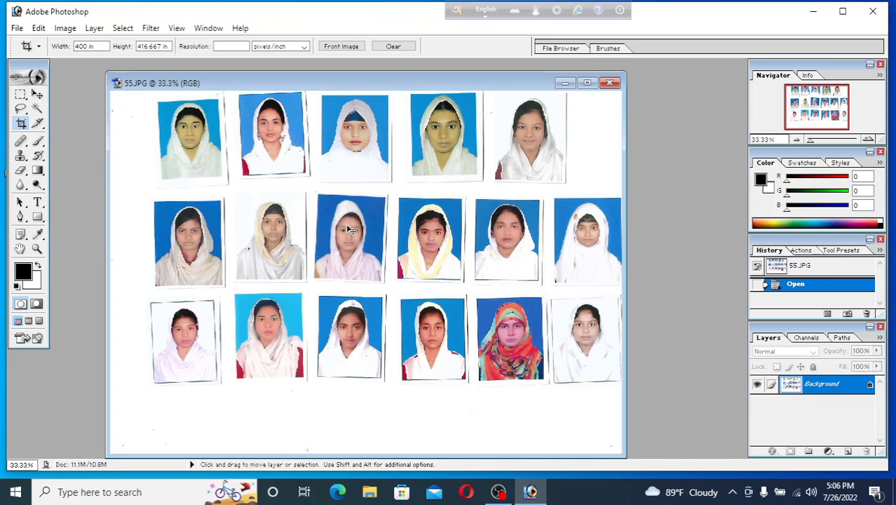
{"action": "key", "text": "ctrl+plus"}
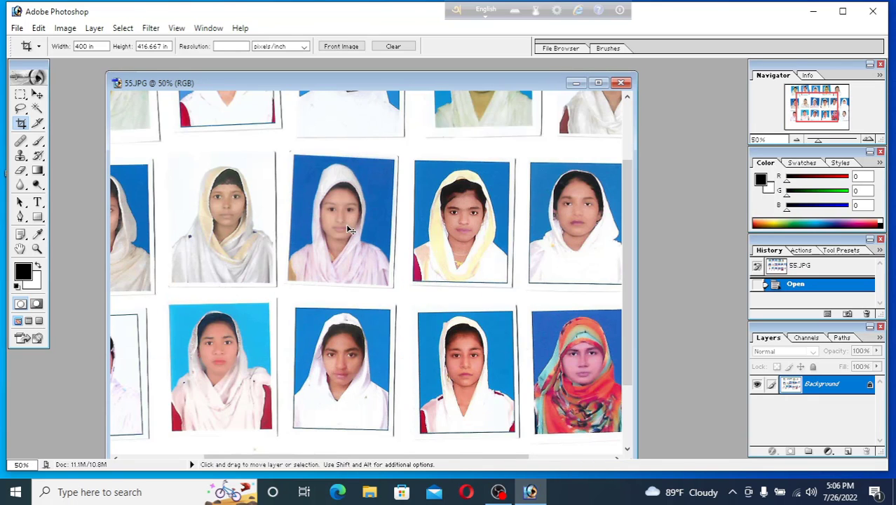
{"action": "key", "text": "ctrl+plus"}
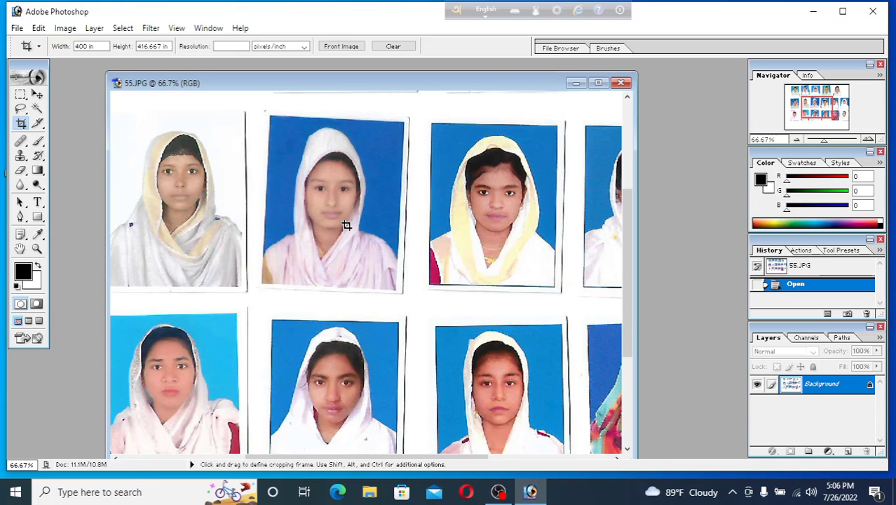
{"action": "key", "text": "ctrl"}
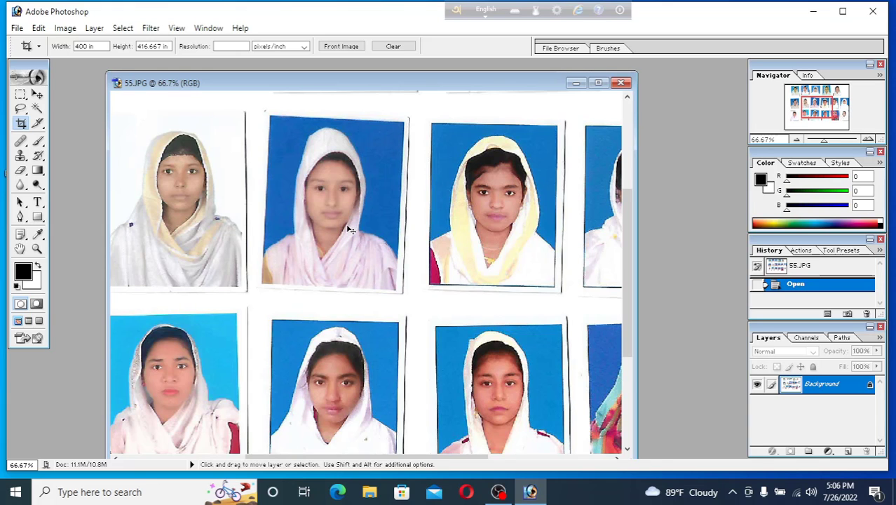
{"action": "key", "text": "ctrl+minus"}
{"action": "key", "text": "ctrl+minus"}
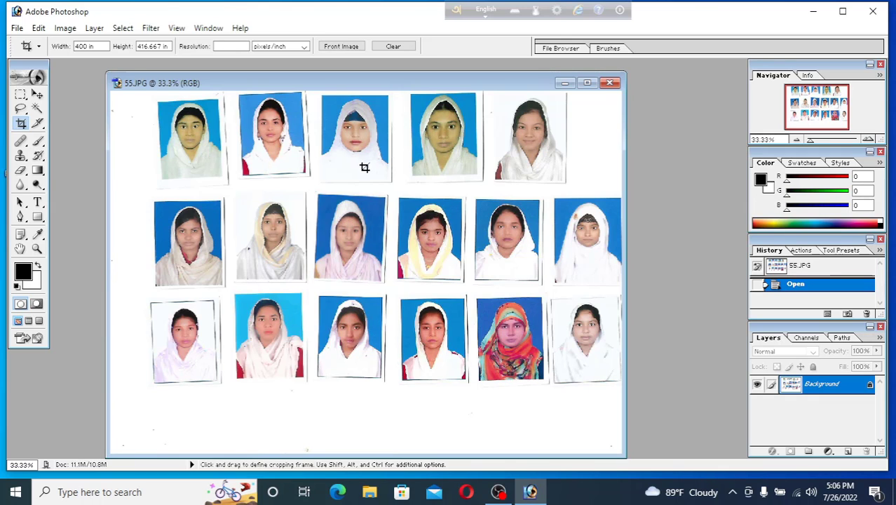
{"action": "left_click_drag", "start_coordinate": [293, 85], "coordinate": [297, 78]}
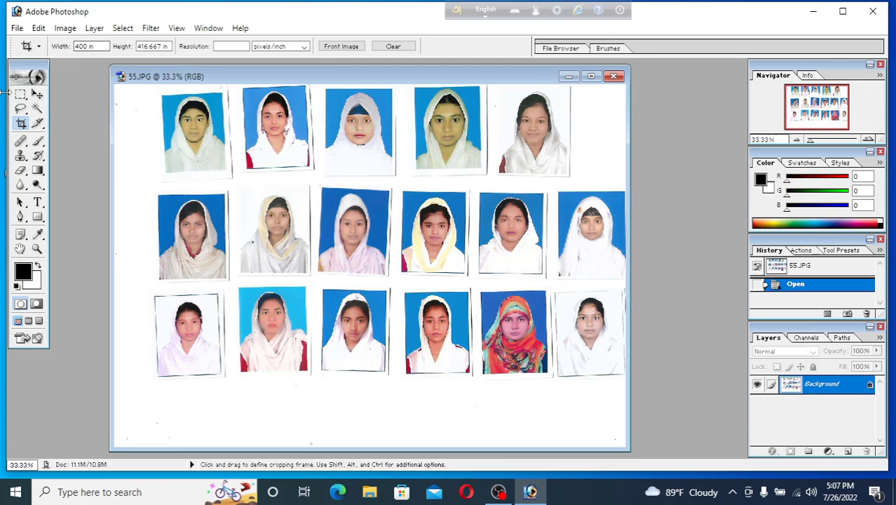
- Try to replace the Crop tool's 400-inch width with a larger value
{"action": "left_click", "coordinate": [20, 94]}
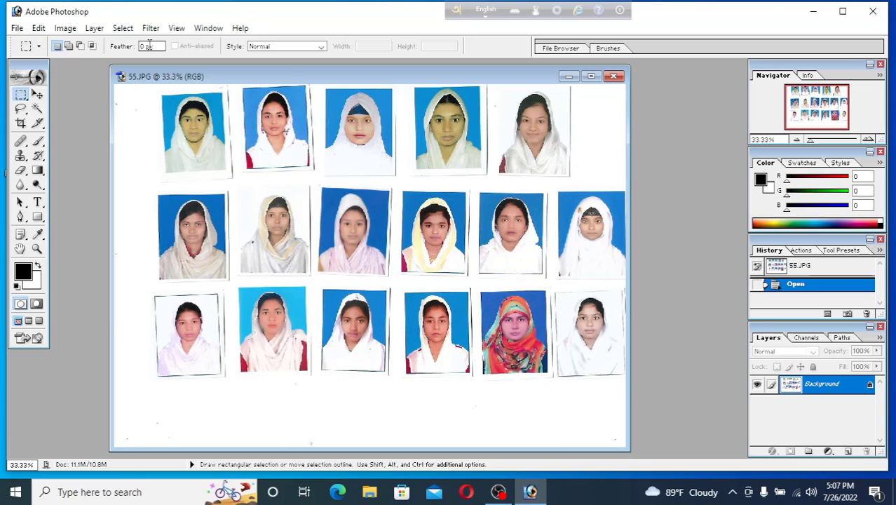
{"action": "left_click", "coordinate": [20, 124]}
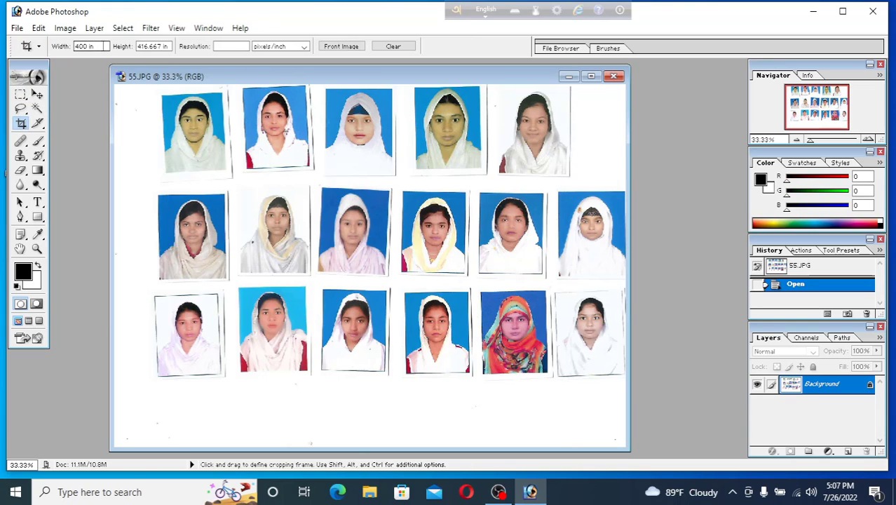
{"action": "left_click_drag", "start_coordinate": [97, 46], "coordinate": [75, 46]}
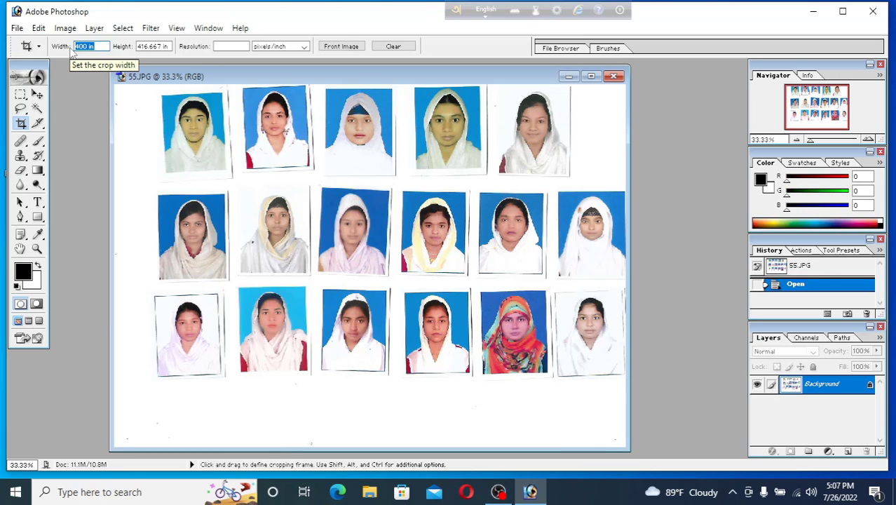
{"action": "type", "text": "408"}
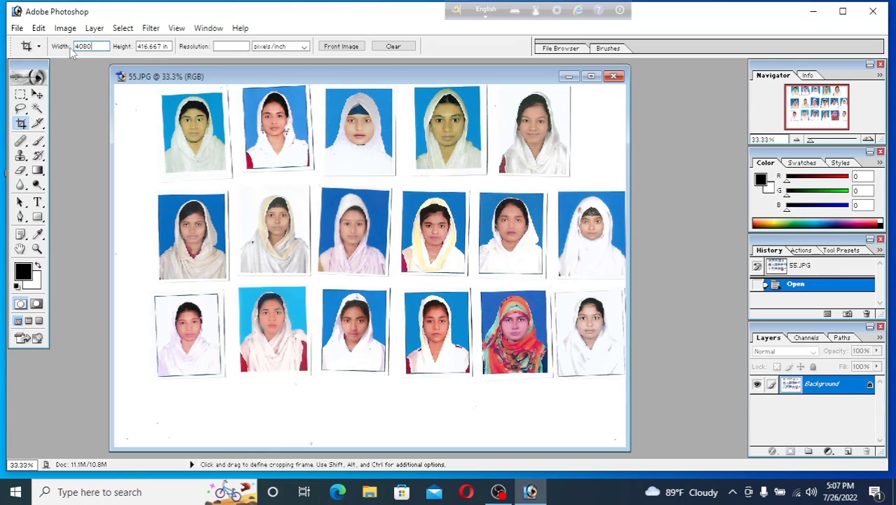
{"action": "key", "text": "BackSpace"}
{"action": "key", "text": "BackSpace"}
{"action": "key", "text": "BackSpace"}
{"action": "type", "text": "48"}
{"action": "left_click", "coordinate": [169, 45]}
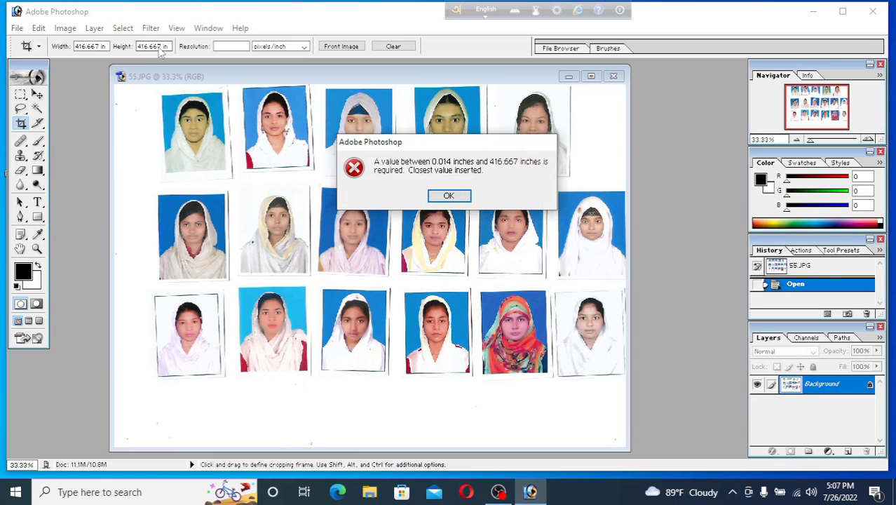
{"action": "left_click", "coordinate": [448, 197]}
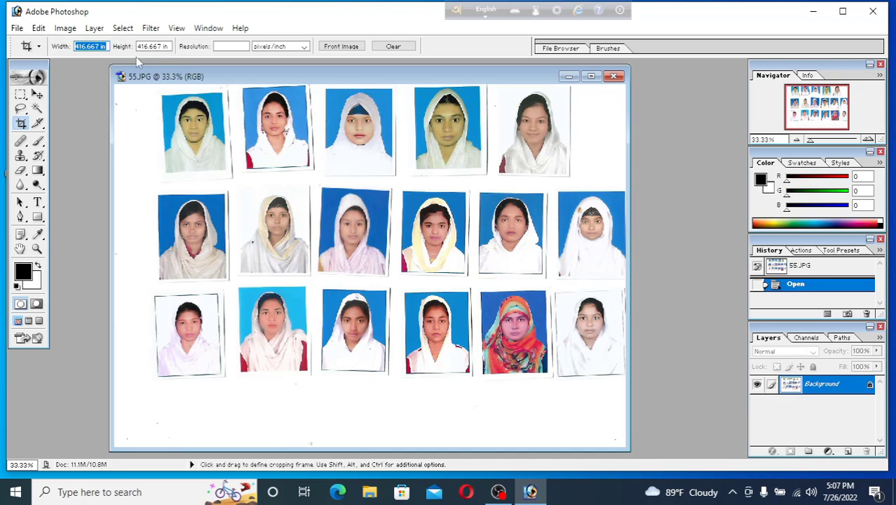
- Try to set the crop height to 600 inches and the crop resolution to 300 pixels/inch
{"action": "left_click", "coordinate": [164, 47]}
{"action": "left_click_drag", "start_coordinate": [163, 46], "coordinate": [138, 47]}
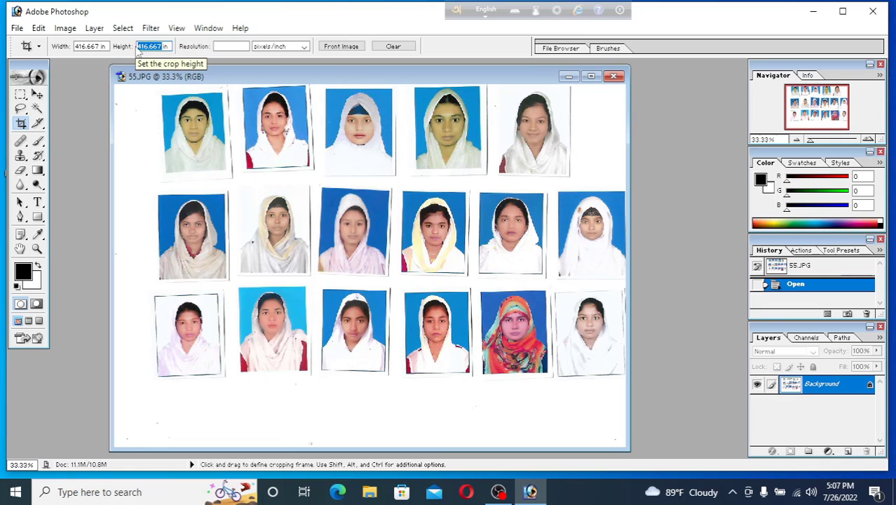
{"action": "type", "text": "600"}
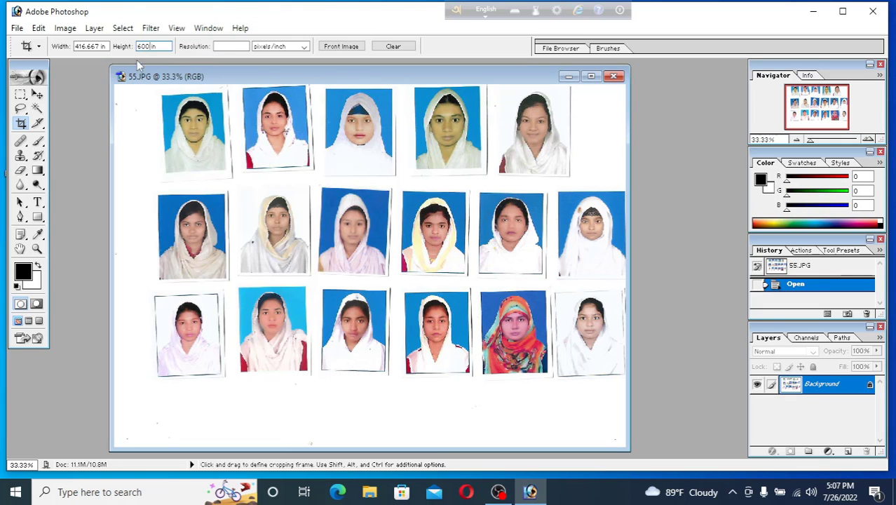
{"action": "left_click", "coordinate": [134, 135]}
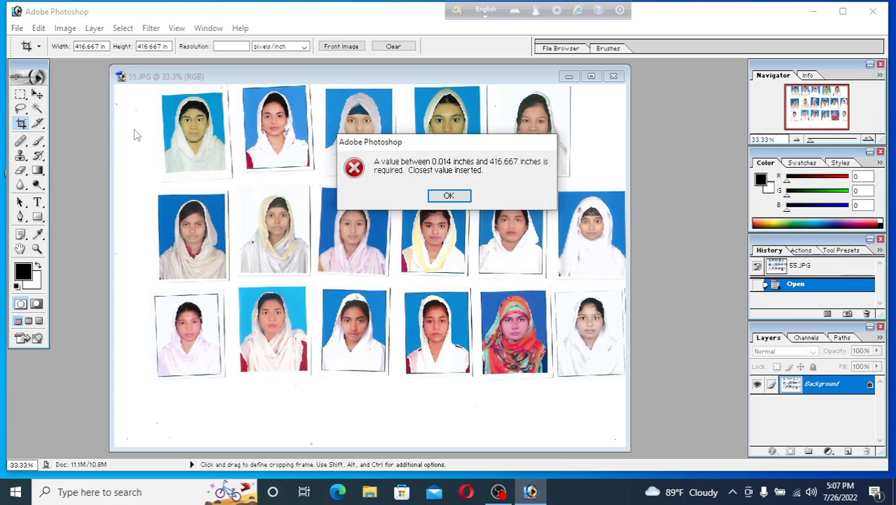
{"action": "left_click", "coordinate": [449, 195]}
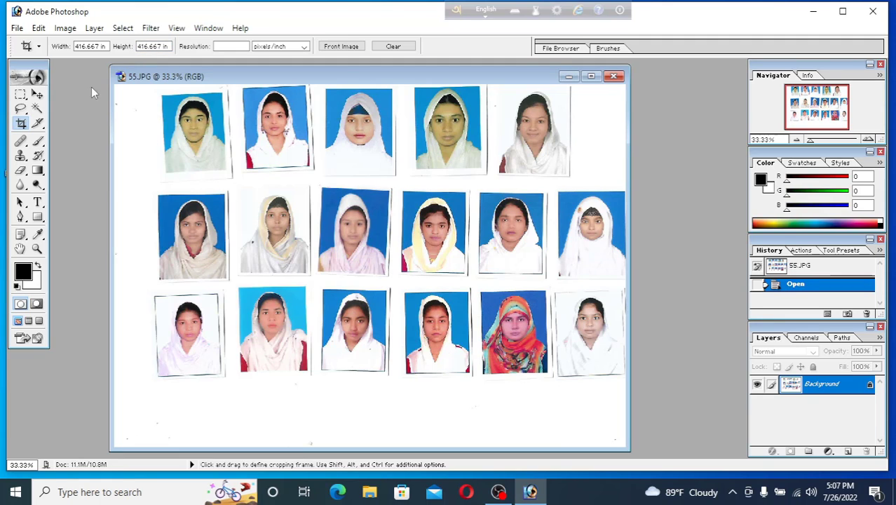
{"action": "left_click", "coordinate": [229, 46]}
{"action": "type", "text": "300"}
- Frame the head and shoulders of the second portrait in the top row with the Crop tool, nudging the frame to fit
{"action": "left_click_drag", "start_coordinate": [293, 183], "coordinate": [304, 190]}
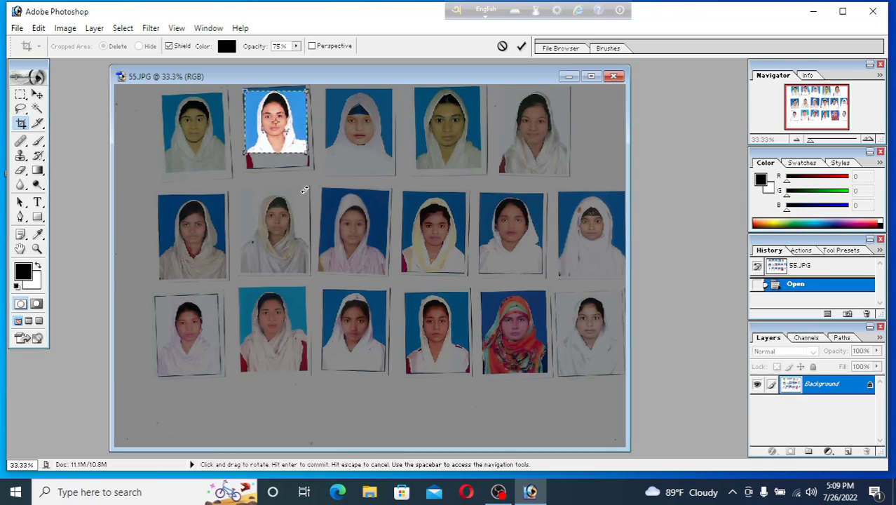
{"action": "key", "text": "Left"}
{"action": "key", "text": "Left"}
{"action": "key", "text": "Left"}
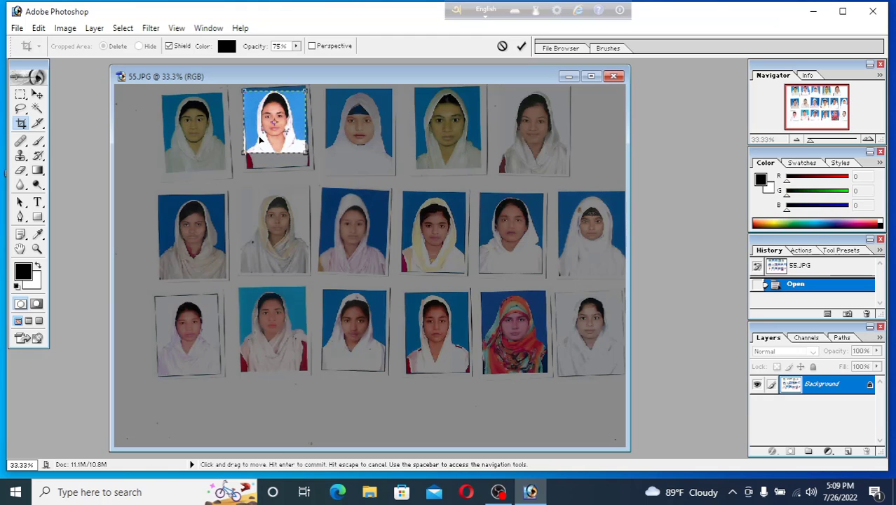
{"action": "left_click_drag", "start_coordinate": [259, 140], "coordinate": [251, 138]}
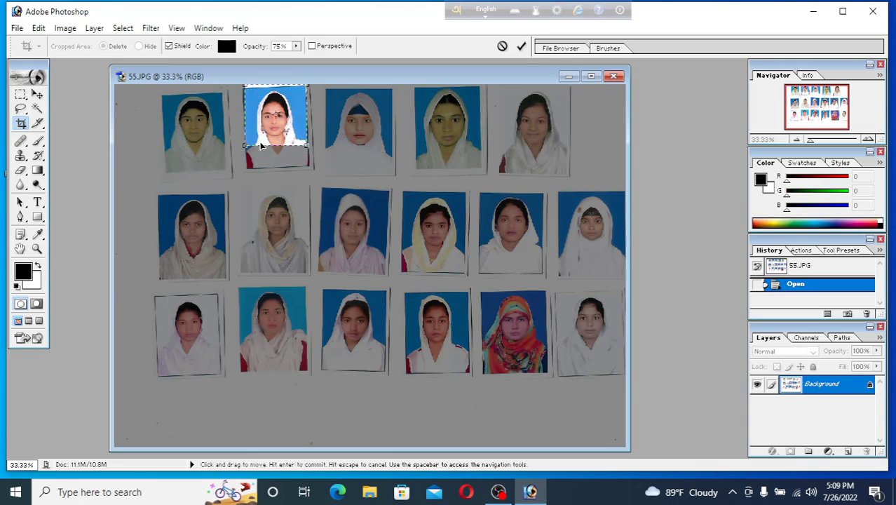
{"action": "key", "text": "Down"}
{"action": "key", "text": "Down"}
{"action": "key", "text": "Down"}
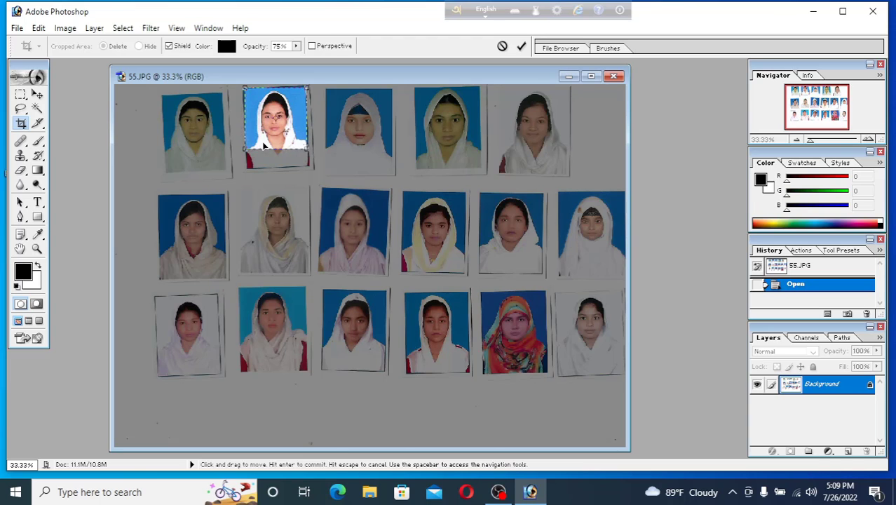
- Apply the crop to the framed portrait and save it as a JPEG named 40b in the photo file folder
{"action": "key", "text": "ctrl+s"}
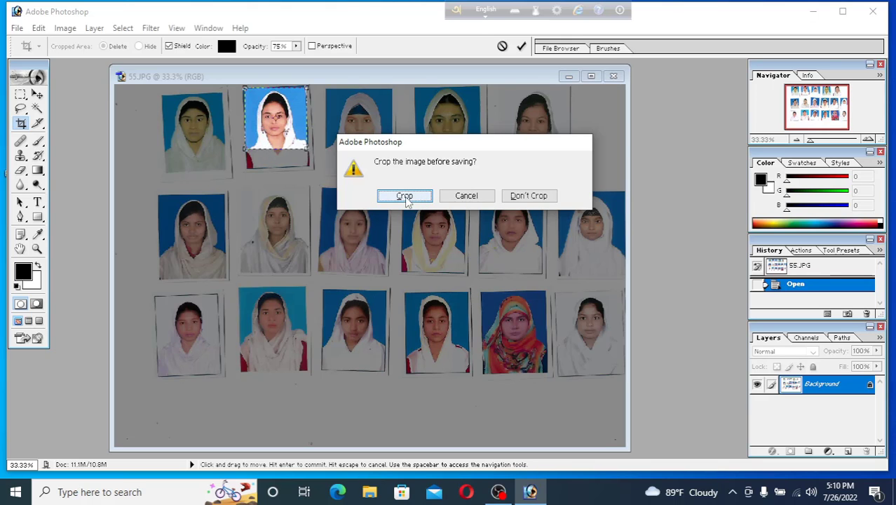
{"action": "left_click", "coordinate": [404, 197]}
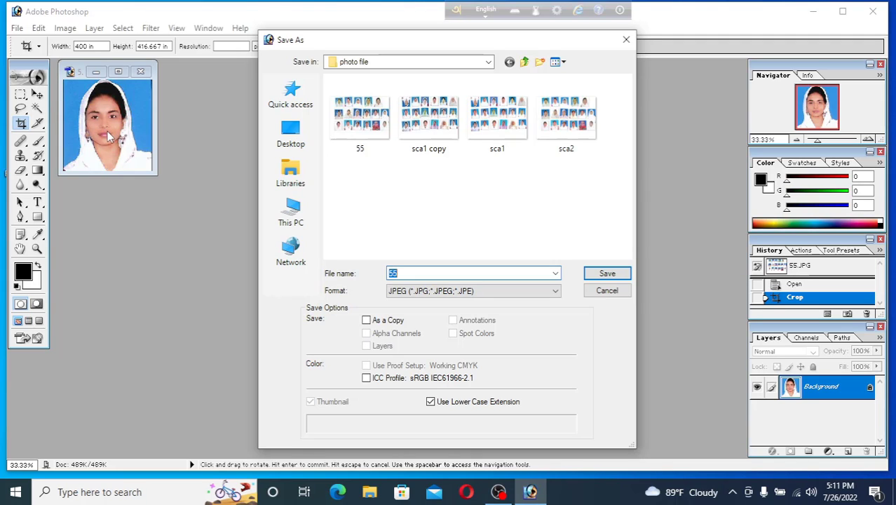
{"action": "left_click", "coordinate": [406, 273]}
{"action": "key", "text": "BackSpace"}
{"action": "key", "text": "BackSpace"}
{"action": "type", "text": "40b"}
{"action": "left_click", "coordinate": [607, 273]}
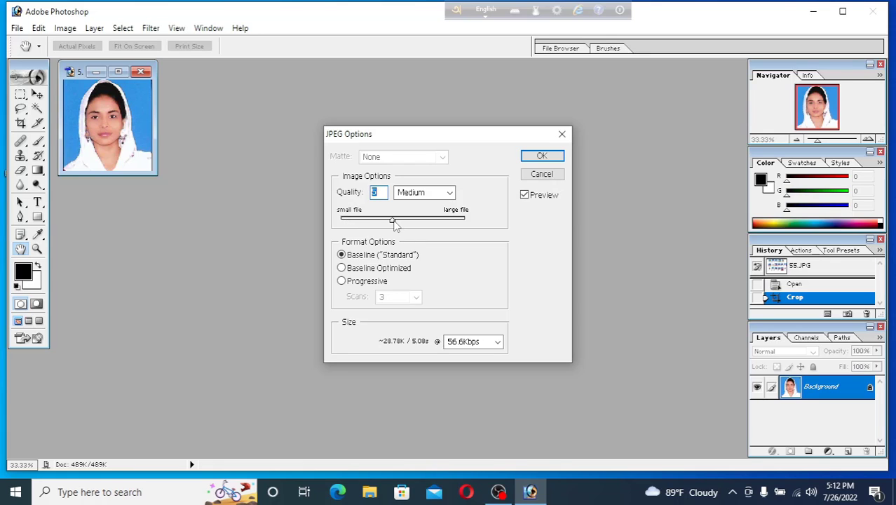
- Set the JPEG quality to 9 (High) with a 56.6Kbps size estimate and finish saving the portrait
{"action": "left_click_drag", "start_coordinate": [394, 221], "coordinate": [415, 223]}
{"action": "left_click_drag", "start_coordinate": [414, 222], "coordinate": [435, 223]}
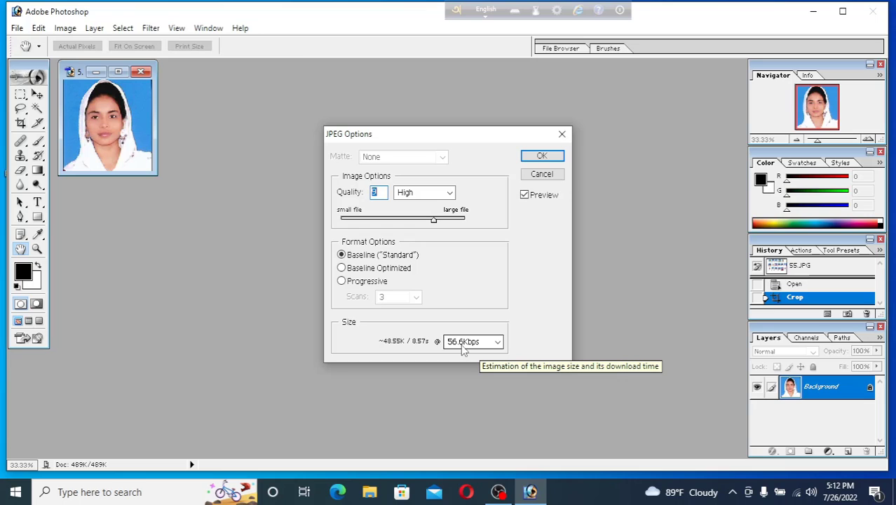
{"action": "left_click", "coordinate": [497, 342]}
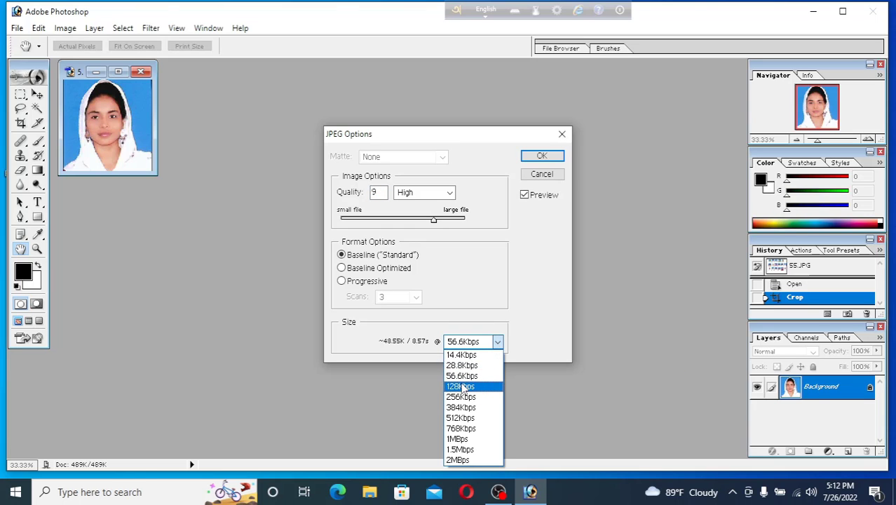
{"action": "left_click", "coordinate": [463, 377]}
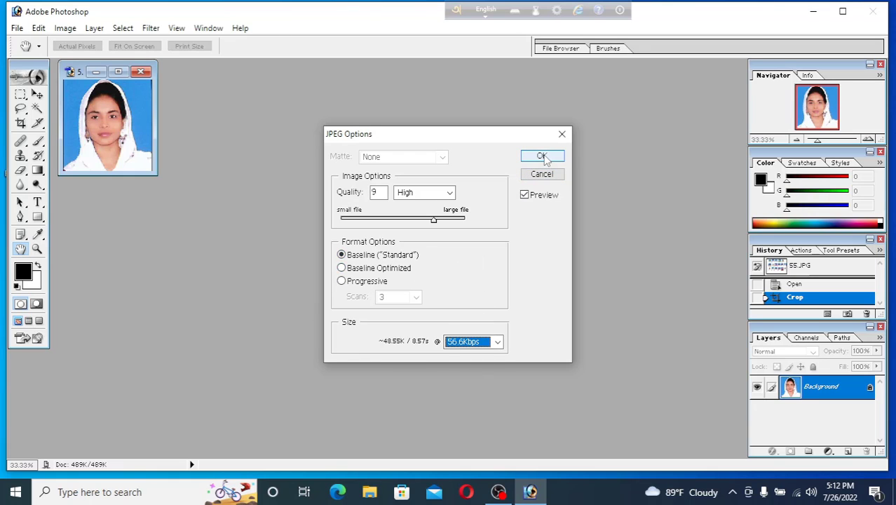
{"action": "left_click", "coordinate": [542, 156]}
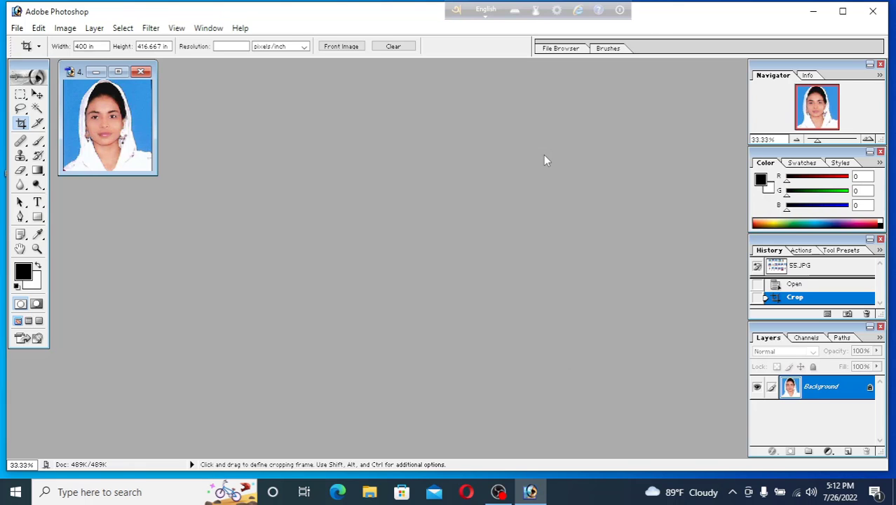
- Check the saved 40b image in the desktop's photo file folder and return to Photoshop
{"action": "left_click", "coordinate": [813, 17]}
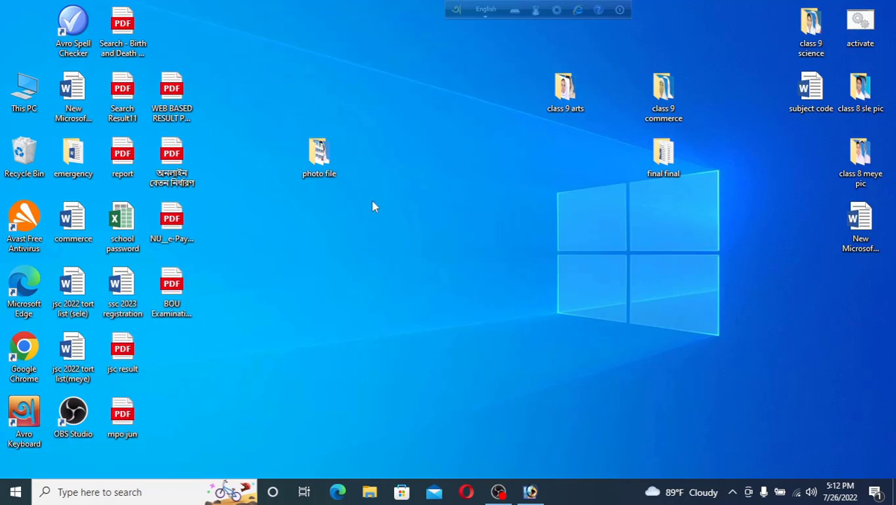
{"action": "double_click", "coordinate": [319, 158]}
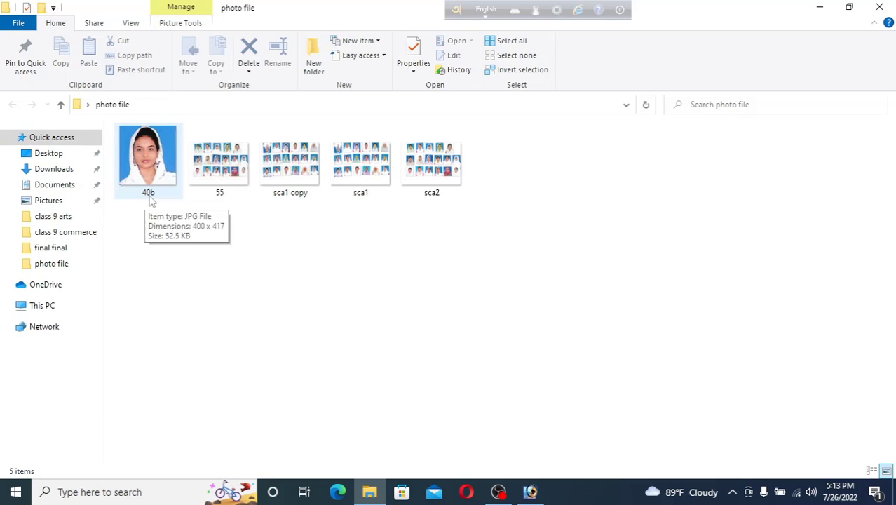
{"action": "left_click", "coordinate": [879, 6]}
{"action": "left_click", "coordinate": [530, 491]}
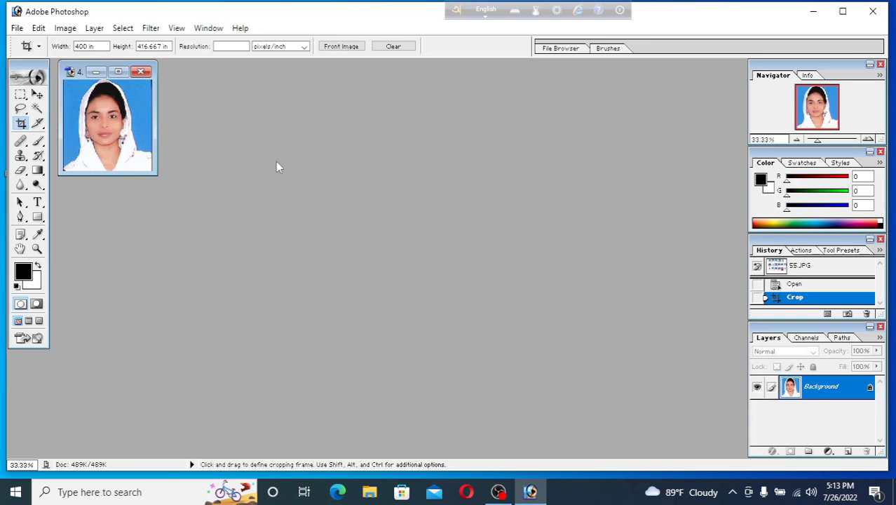
- Undo the last crop to restore the full sheet and crop it to the second portrait in the middle row
{"action": "key", "text": "ctrl+z"}
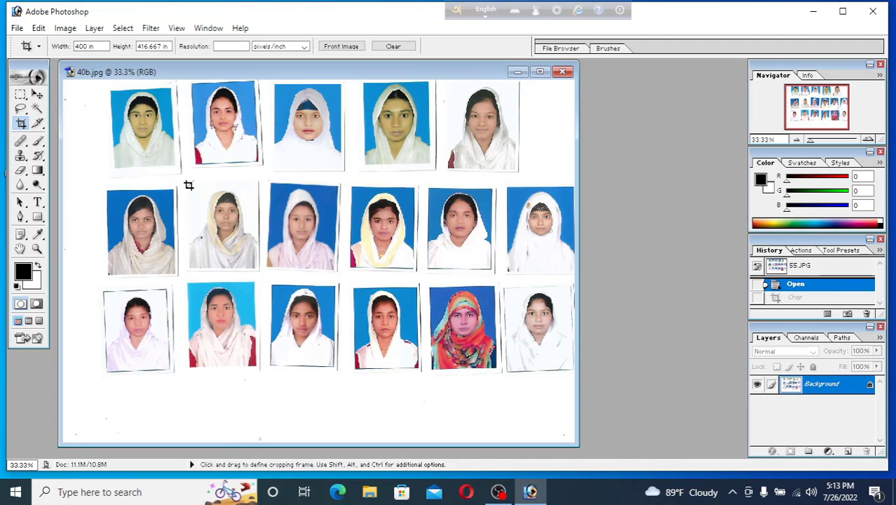
{"action": "left_click_drag", "start_coordinate": [189, 185], "coordinate": [256, 281]}
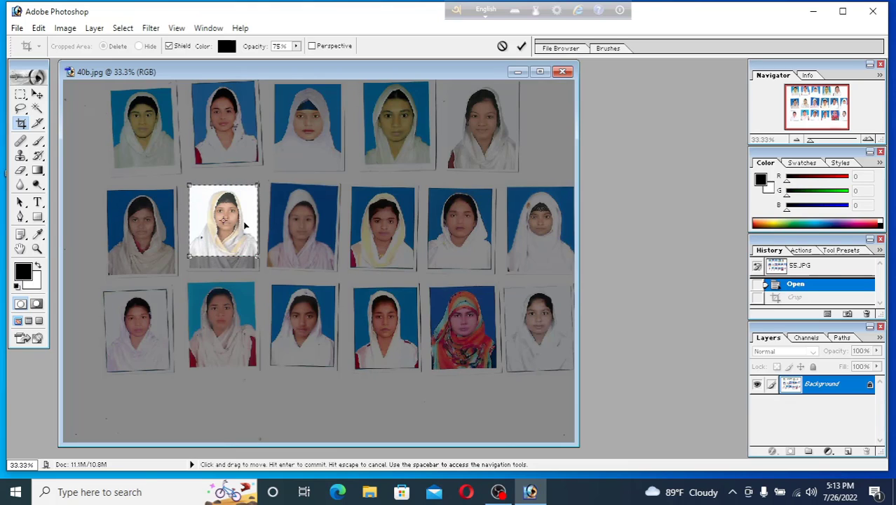
{"action": "key", "text": "ctrl+s"}
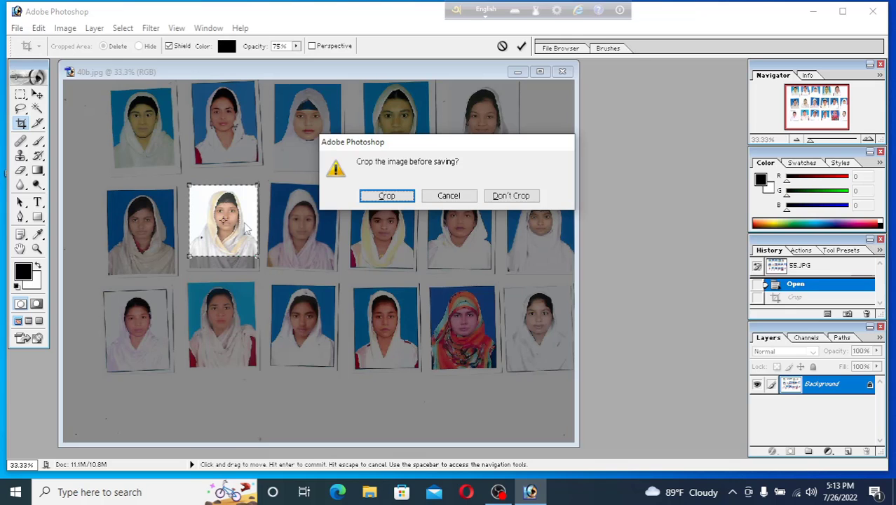
{"action": "left_click", "coordinate": [387, 195]}
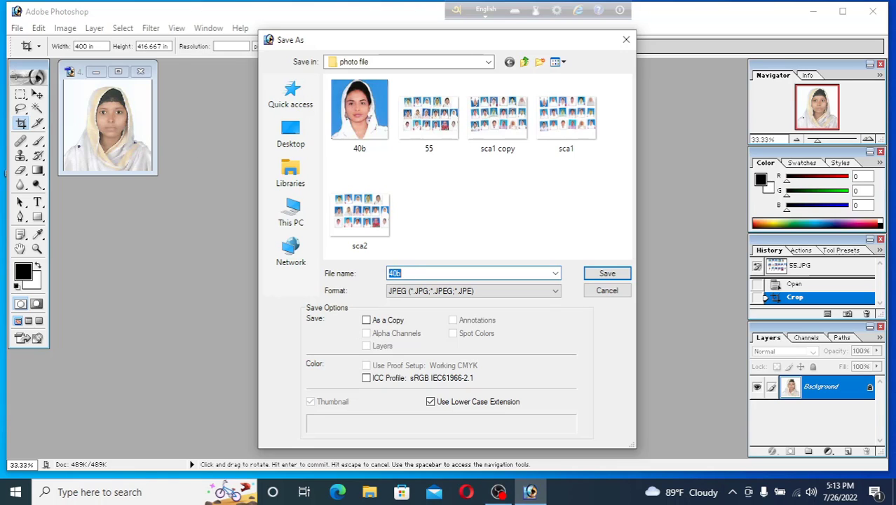
- Save the cropped portrait as a JPEG named 41b at quality 9 (High), and undo the crop to restore the sheet
{"action": "type", "text": "41b"}
{"action": "left_click", "coordinate": [608, 275]}
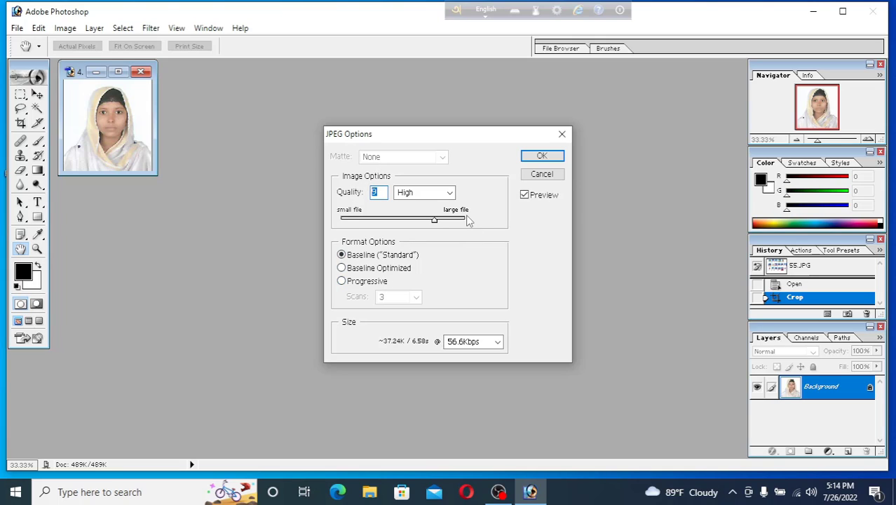
{"action": "left_click", "coordinate": [537, 156]}
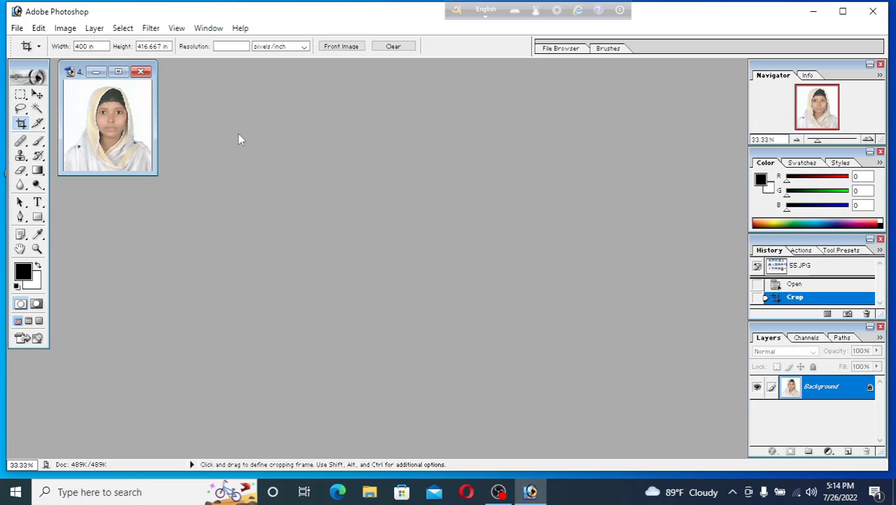
{"action": "key", "text": "ctrl+z"}
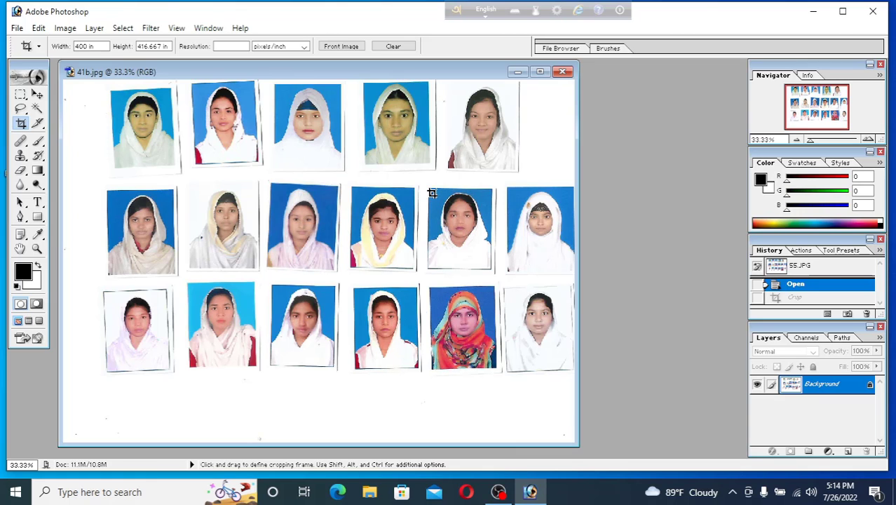
- Check the saved 41b image in the desktop's photo file folder and return to Photoshop
{"action": "left_click", "coordinate": [814, 13]}
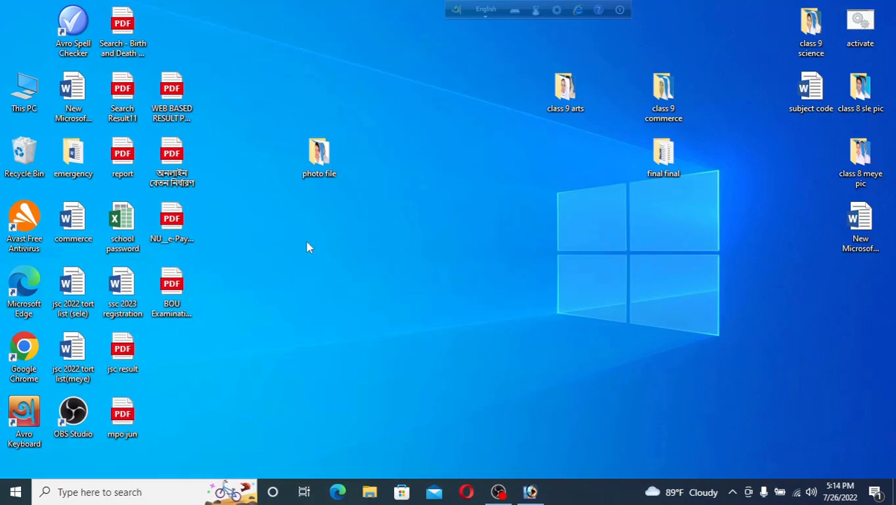
{"action": "double_click", "coordinate": [319, 160]}
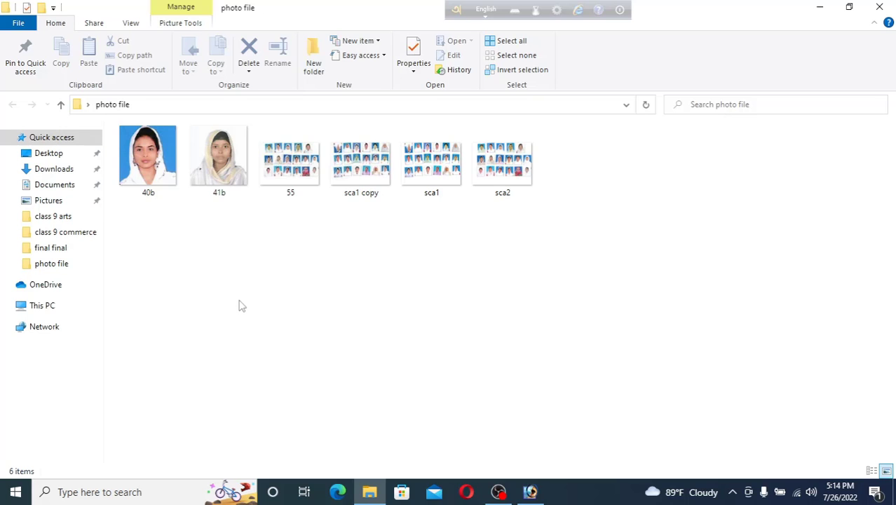
{"action": "left_click", "coordinate": [819, 7]}
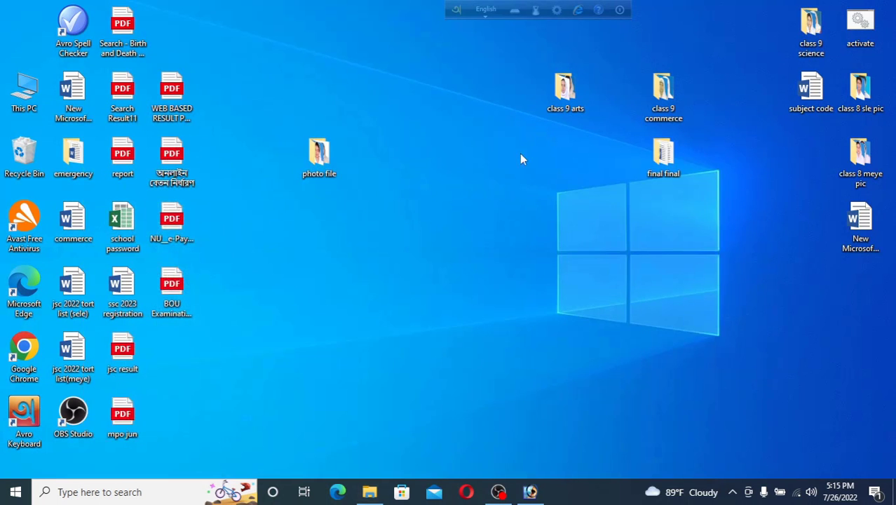
{"action": "left_click", "coordinate": [530, 493]}
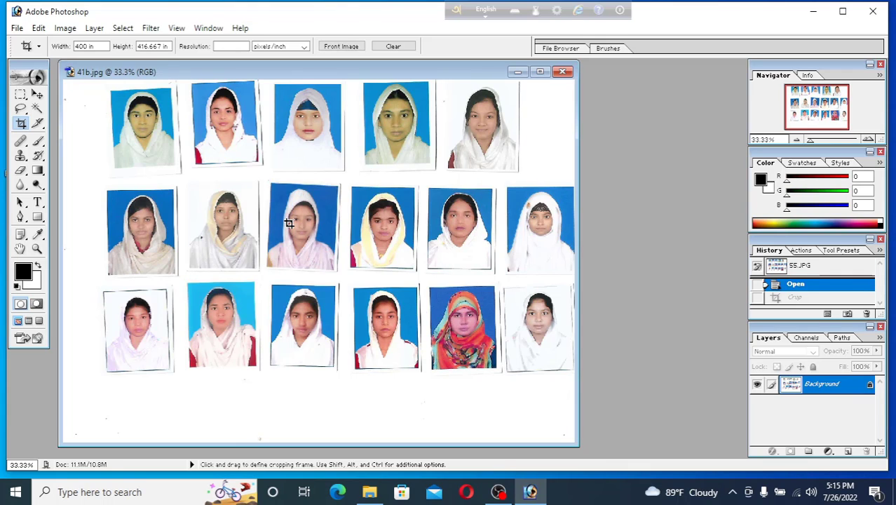
- Set the Crop tool's width, height and resolution to 300 each and frame the first portrait in the top row
{"action": "left_click", "coordinate": [98, 47]}
{"action": "type", "text": "300"}
{"action": "left_click", "coordinate": [164, 49]}
{"action": "type", "text": "300"}
{"action": "left_click", "coordinate": [230, 47]}
{"action": "type", "text": "300"}
{"action": "left_click_drag", "start_coordinate": [111, 93], "coordinate": [173, 154]}
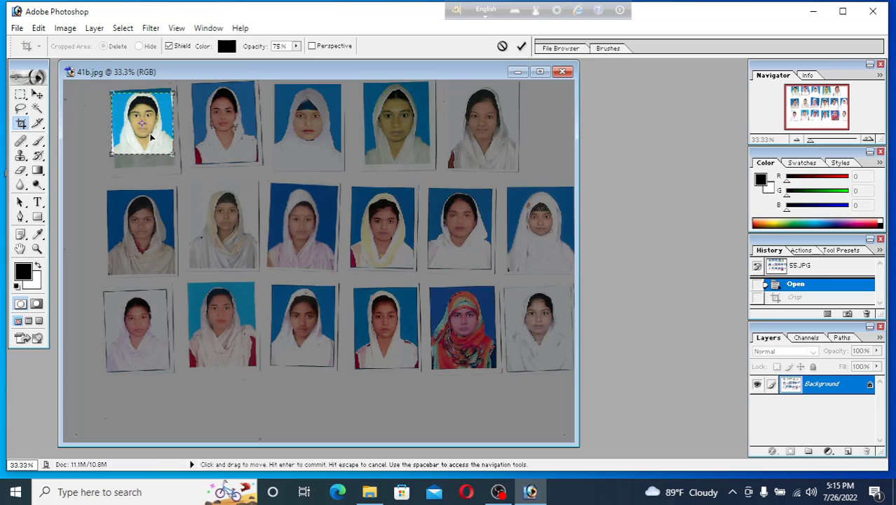